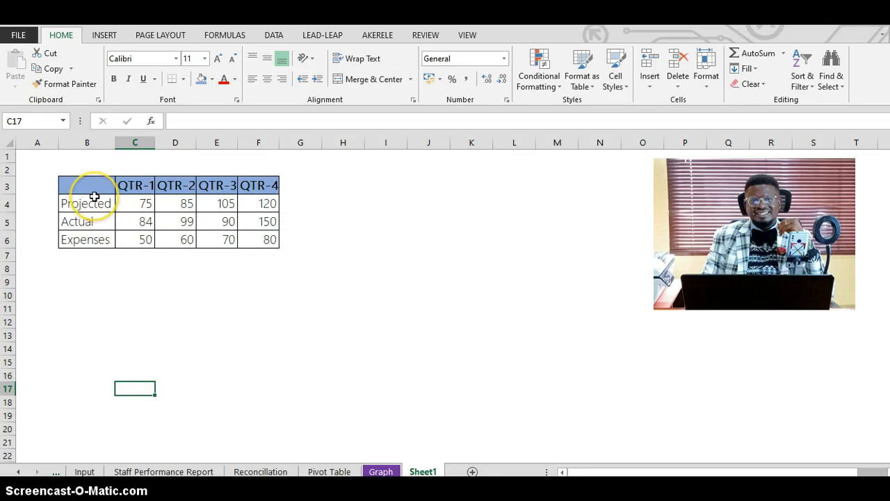
- Select the table B3:F6, apply Data Bars through Quick Analysis, and undo them
{"action": "mouse_move", "coordinate": [93, 185]}
{"action": "left_mouse_down"}
{"action": "mouse_move", "coordinate": [185, 193]}
{"action": "mouse_move", "coordinate": [232, 232]}
{"action": "mouse_move", "coordinate": [263, 239]}
{"action": "left_mouse_up"}
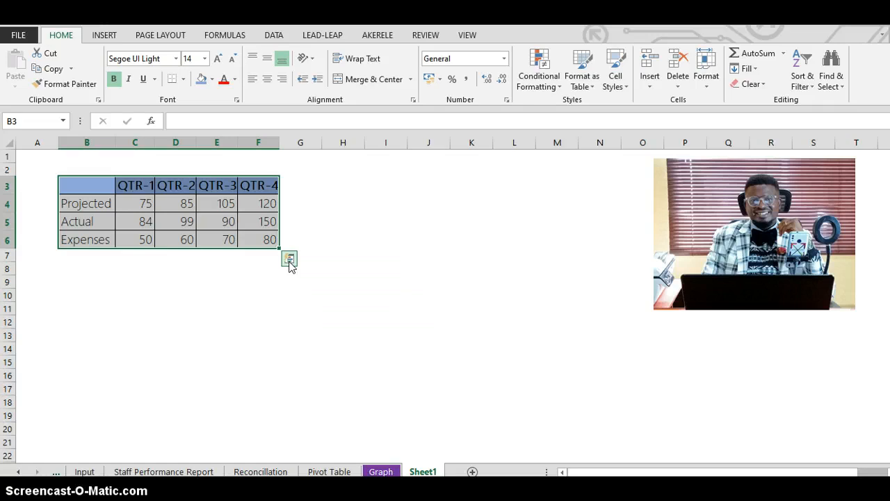
{"action": "left_click", "coordinate": [289, 260]}
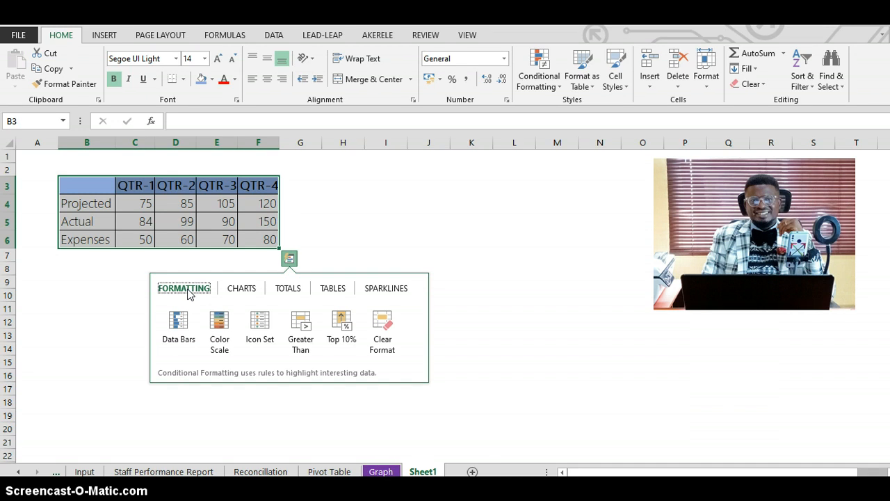
{"action": "left_click", "coordinate": [178, 321]}
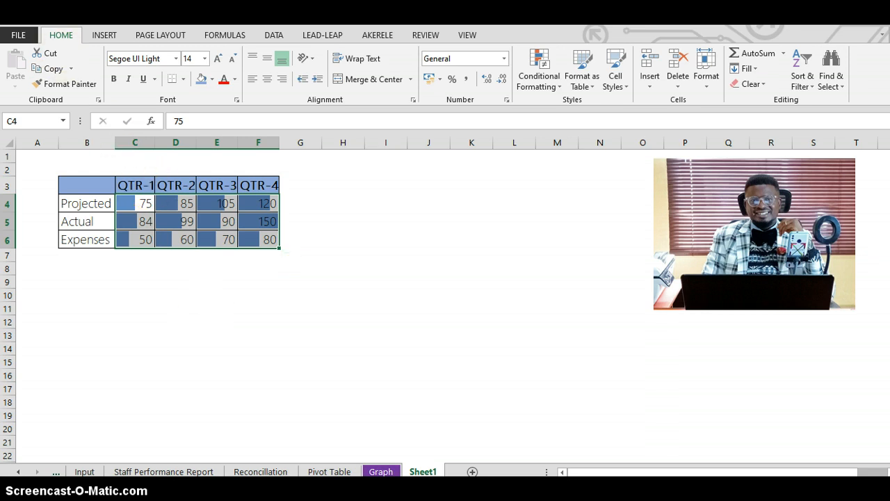
{"action": "key", "text": "ctrl+z"}
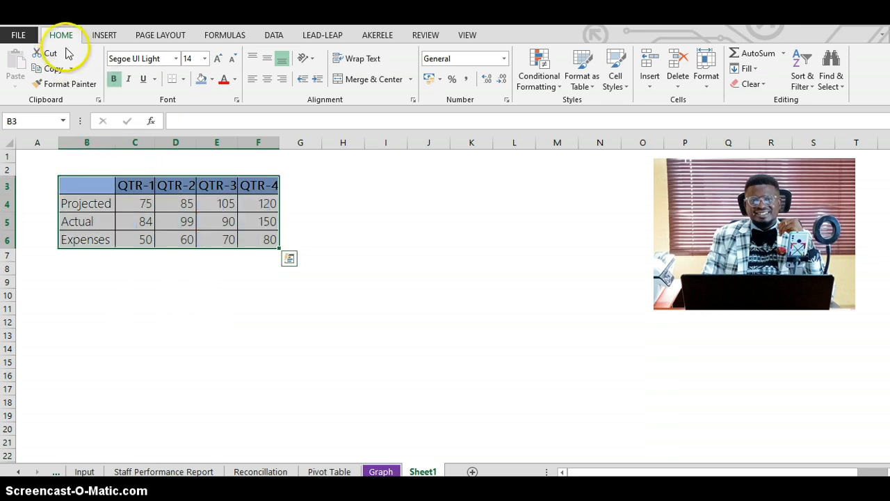
- Insert a recommended Clustered Column chart of the table through Quick Analysis and More Charts
{"action": "left_click", "coordinate": [289, 260]}
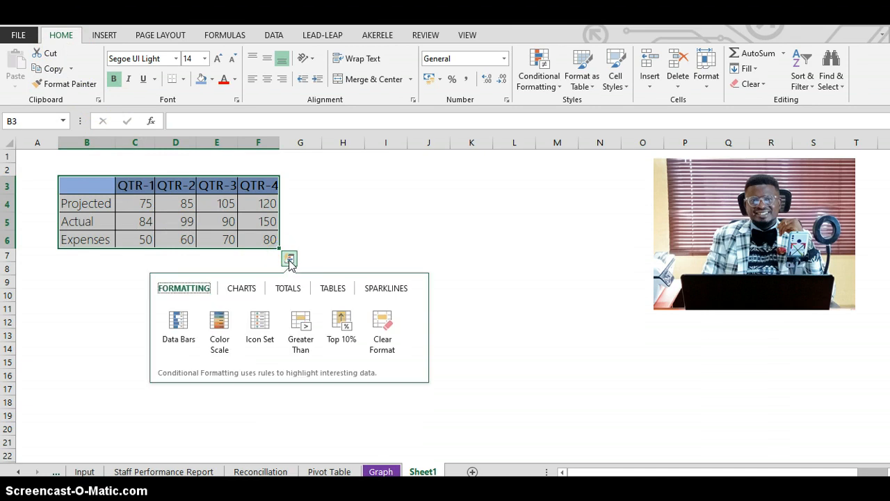
{"action": "left_click", "coordinate": [247, 291]}
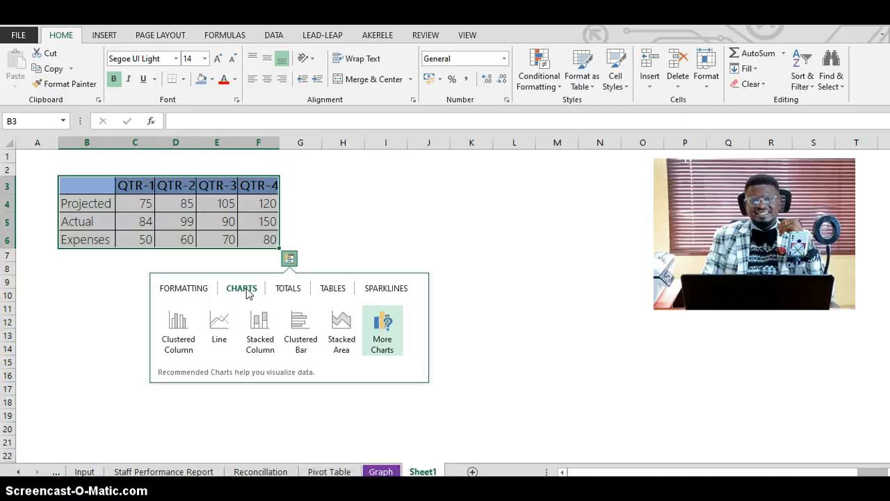
{"action": "mouse_move", "coordinate": [168, 360]}
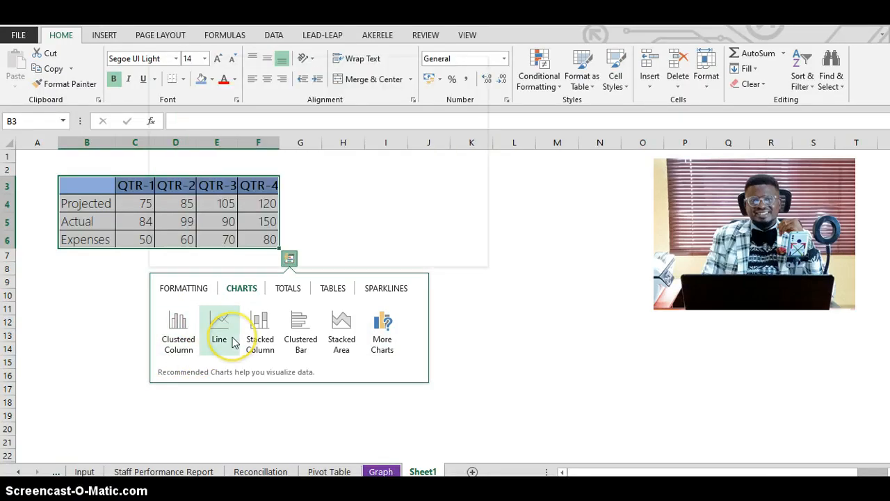
{"action": "mouse_move", "coordinate": [234, 342]}
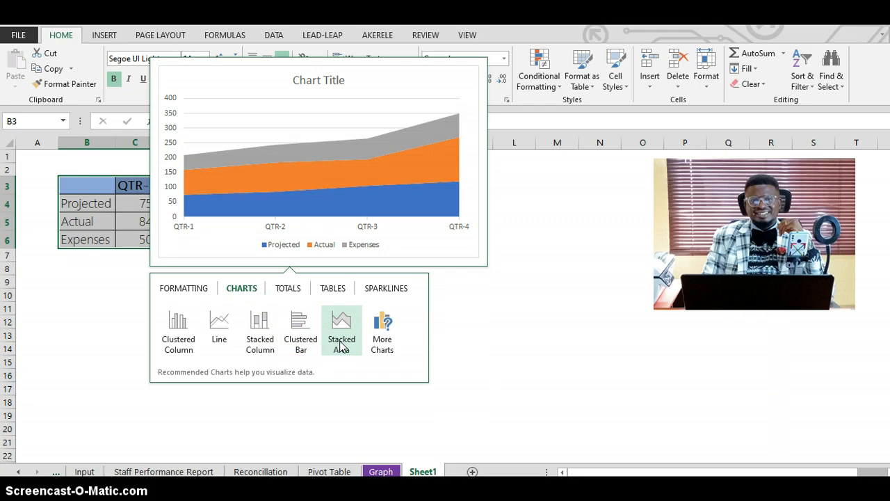
{"action": "left_click", "coordinate": [386, 339]}
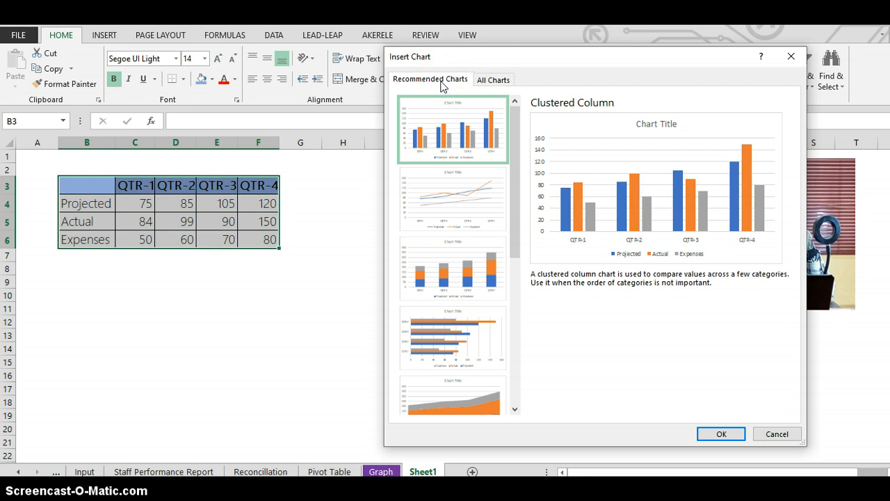
{"action": "left_click", "coordinate": [487, 81]}
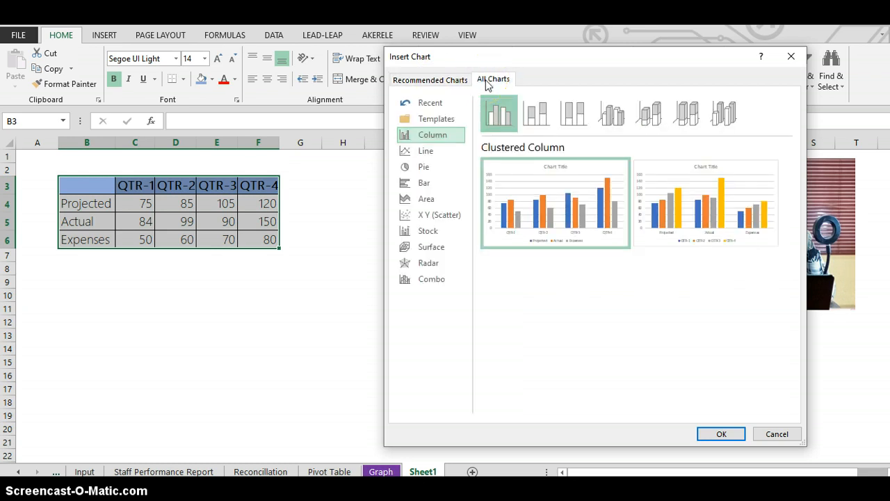
{"action": "left_click", "coordinate": [456, 80]}
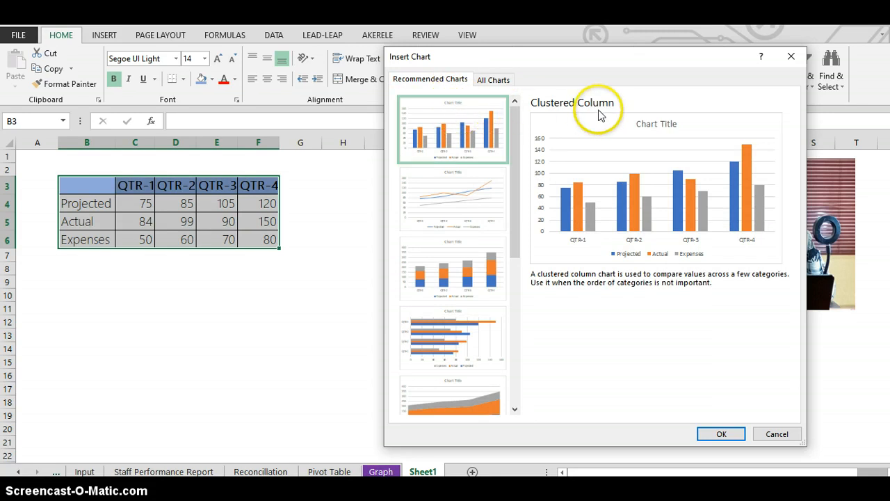
{"action": "left_click", "coordinate": [720, 434]}
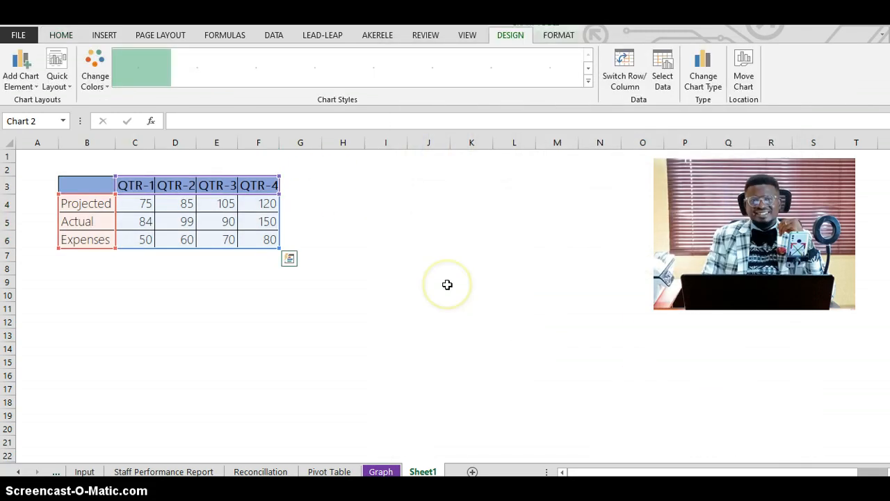
- Move the chart upward, then undo the moves and the chart insertion
{"action": "left_click_drag", "start_coordinate": [497, 242], "coordinate": [500, 181]}
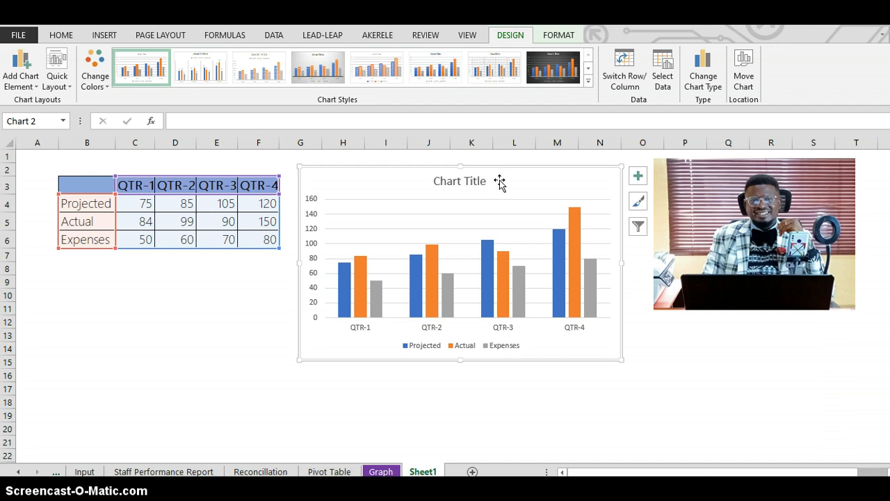
{"action": "key", "text": "ctrl+z"}
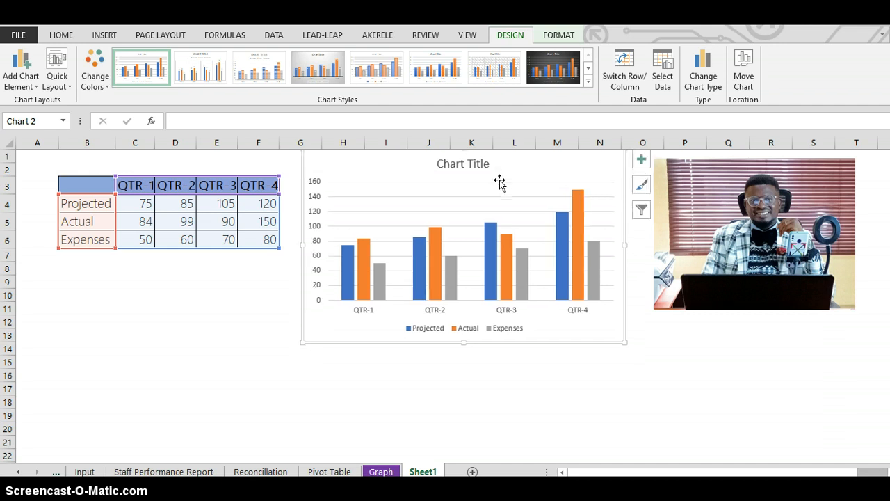
{"action": "key", "text": "ctrl+z"}
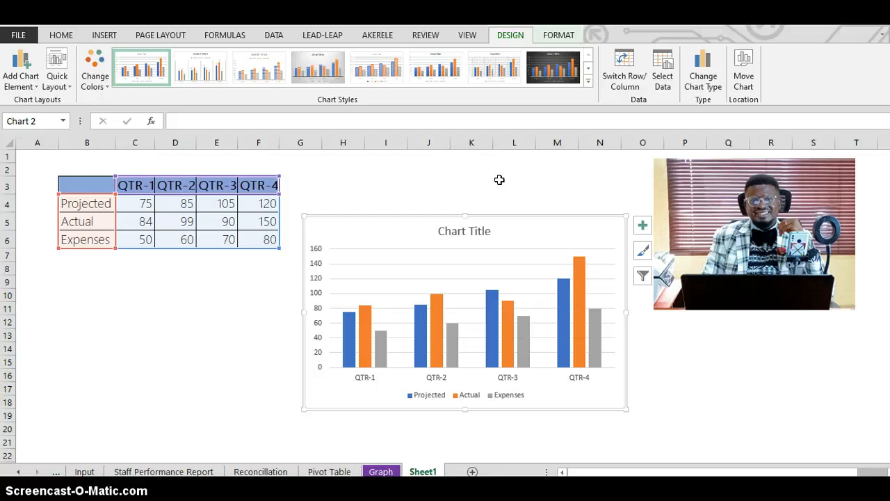
{"action": "key", "text": "ctrl+z"}
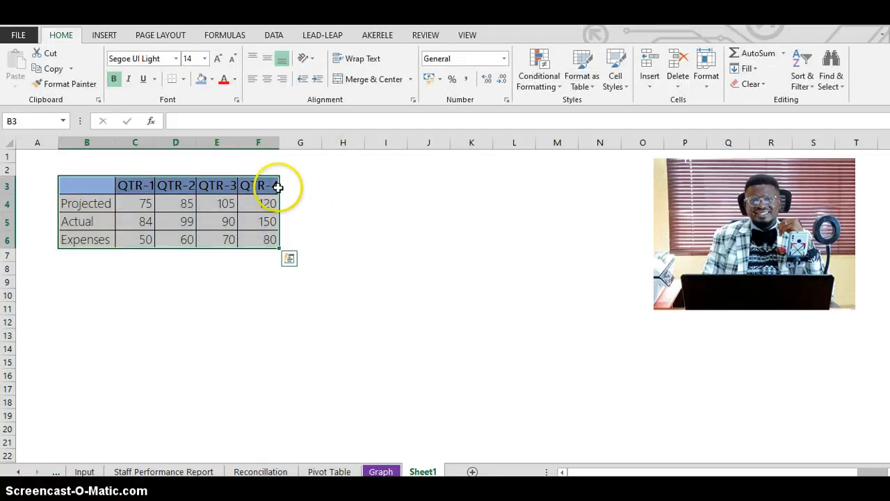
- Insert a Clustered Column chart from the Quick Analysis charts and delete it
{"action": "left_click", "coordinate": [290, 260]}
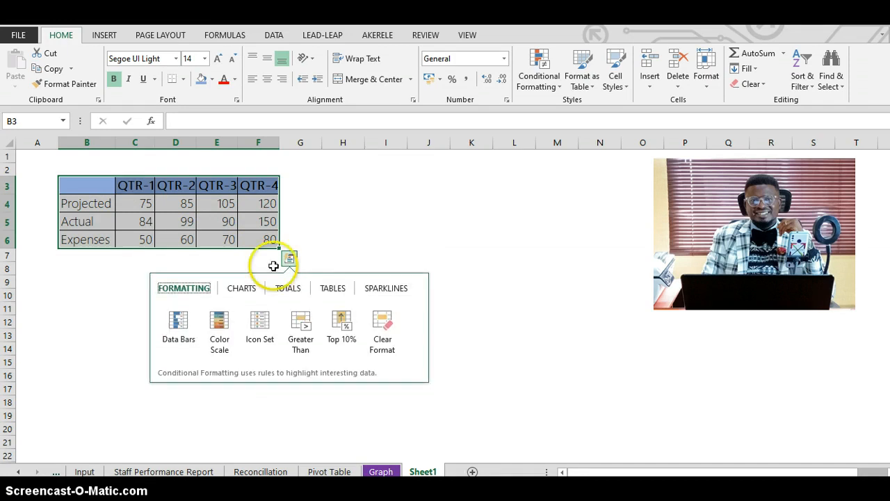
{"action": "left_click", "coordinate": [251, 292]}
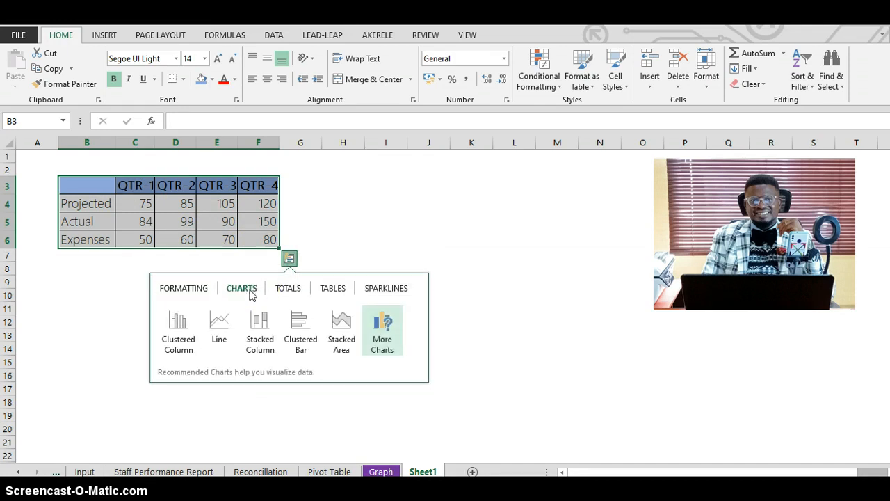
{"action": "left_click", "coordinate": [177, 335]}
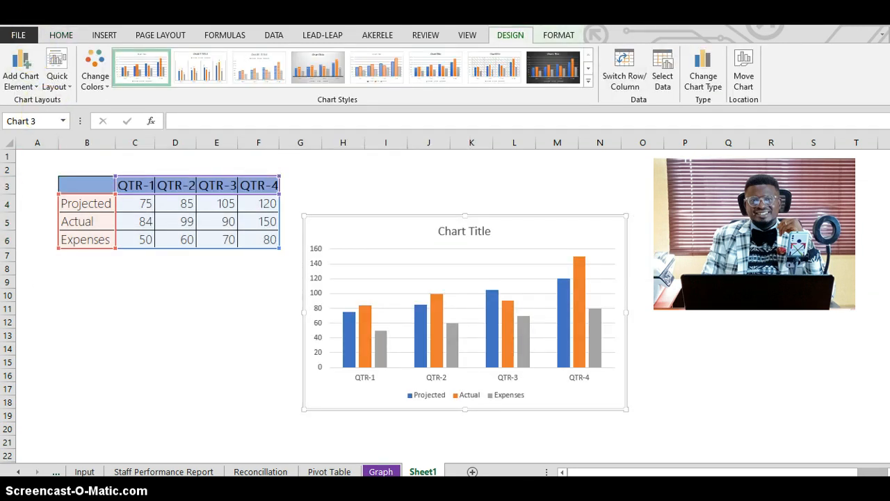
{"action": "key", "text": "Delete"}
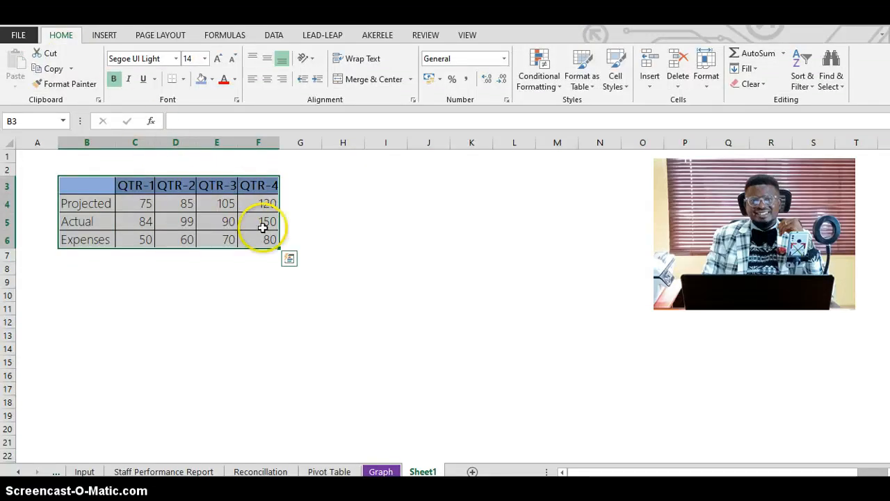
- Add a Sum totals row below the table using Quick Analysis Totals
{"action": "left_click", "coordinate": [289, 260]}
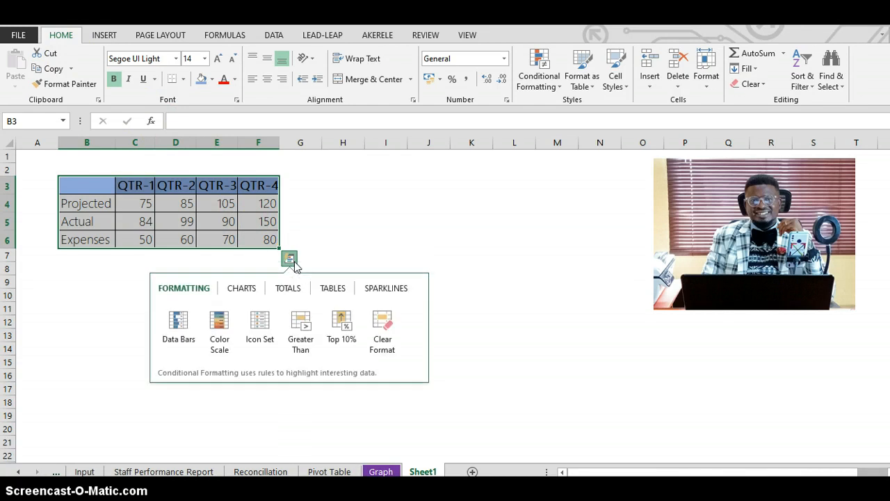
{"action": "left_click", "coordinate": [289, 291]}
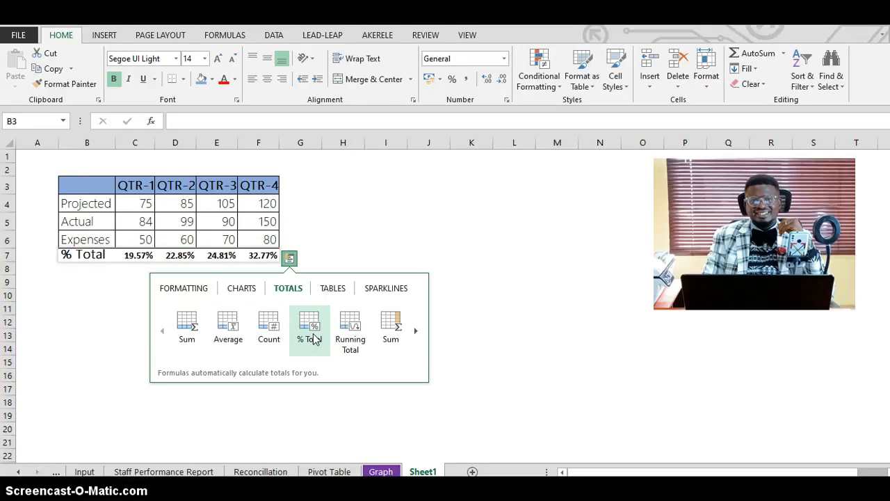
{"action": "left_click", "coordinate": [188, 330]}
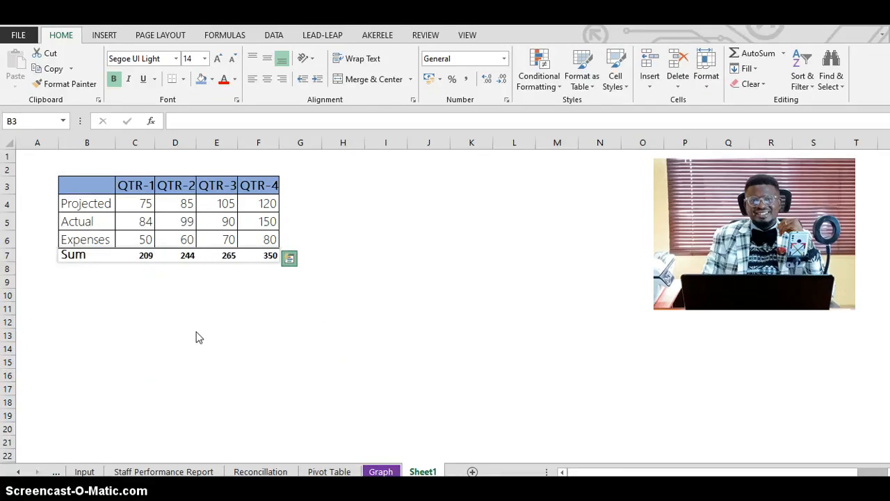
- Open the sum formula in C7 to inspect it, then leave the cell
{"action": "left_click", "coordinate": [146, 257]}
{"action": "double_click", "coordinate": [146, 258]}
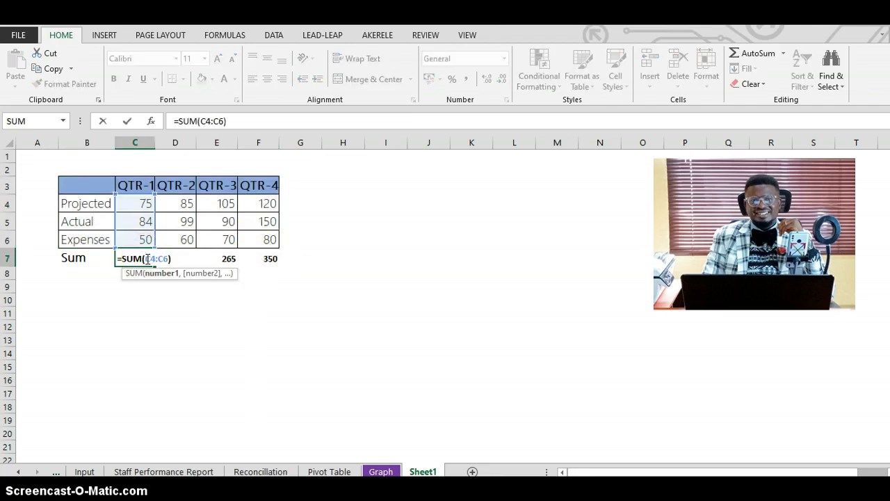
{"action": "key", "text": "Return"}
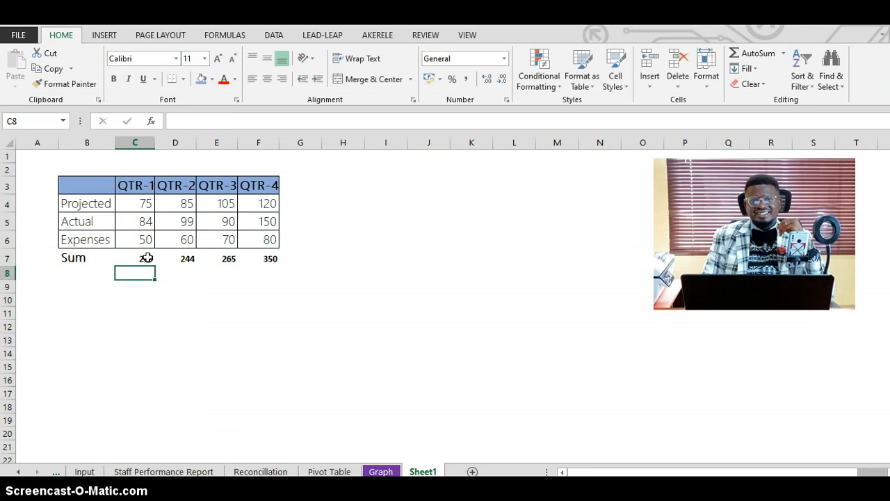
{"action": "key", "text": "Up"}
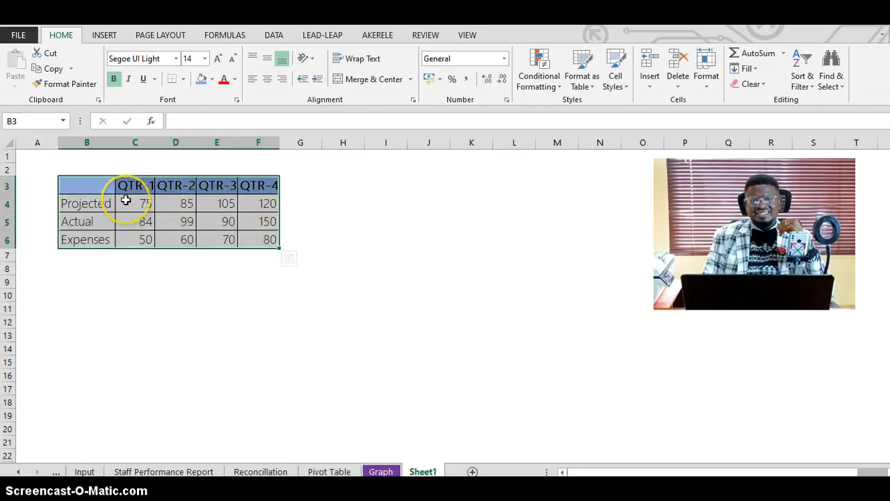
- Create a blank PivotTable from the table B3:F6 using Quick Analysis Tables
{"action": "left_click", "coordinate": [289, 258]}
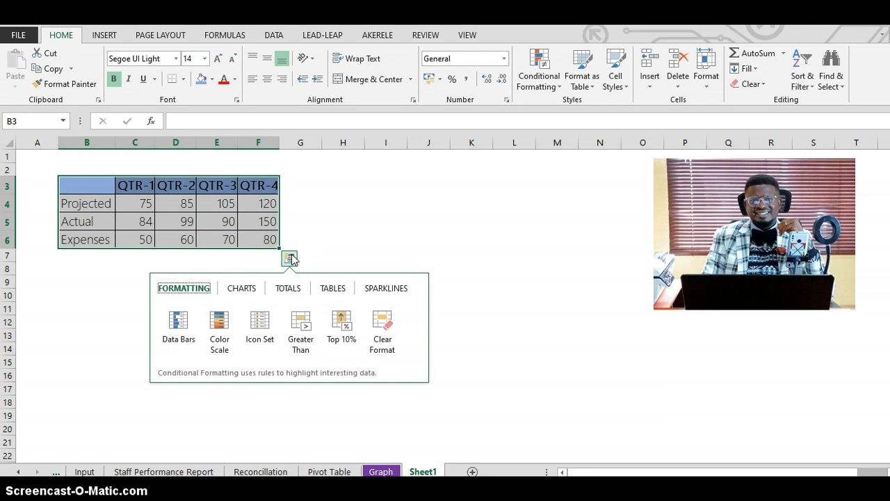
{"action": "left_click", "coordinate": [332, 289]}
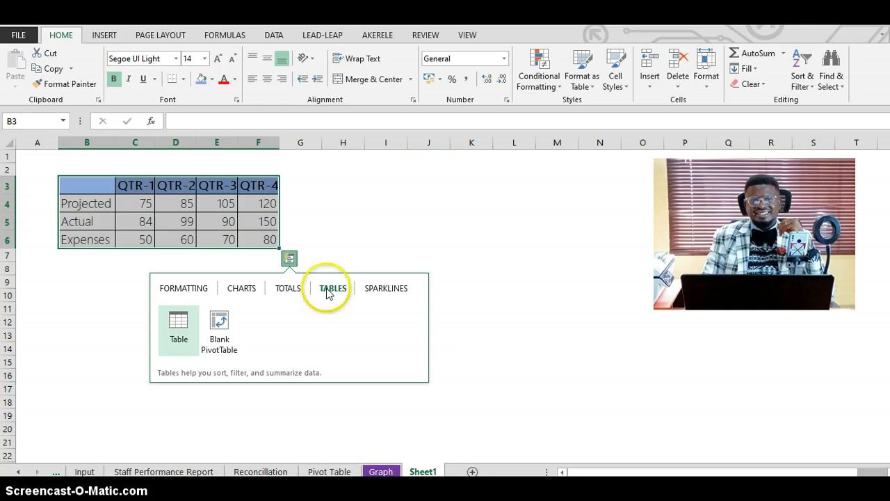
{"action": "left_click", "coordinate": [223, 319]}
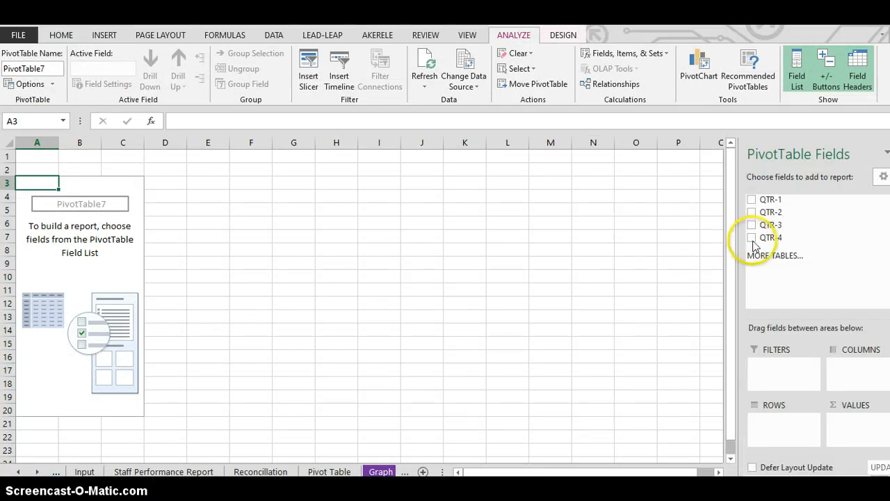
- Add the QTR-1, QTR-2, QTR-3 and QTR-4 fields to the PivotTable and move Values from Columns to Rows
{"action": "left_click", "coordinate": [751, 200]}
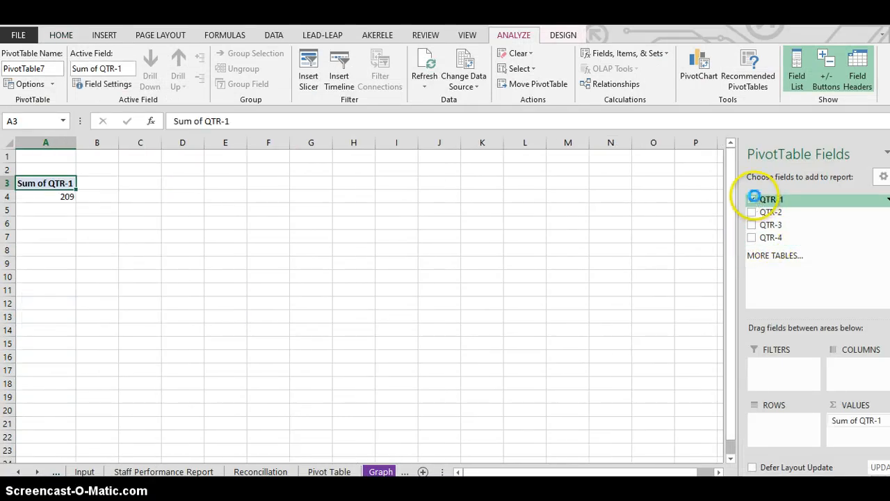
{"action": "left_click", "coordinate": [752, 212]}
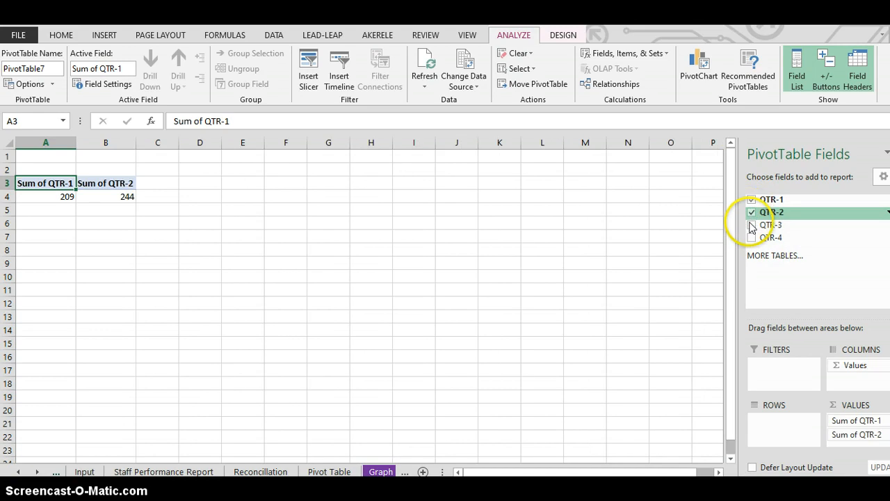
{"action": "left_click", "coordinate": [751, 226]}
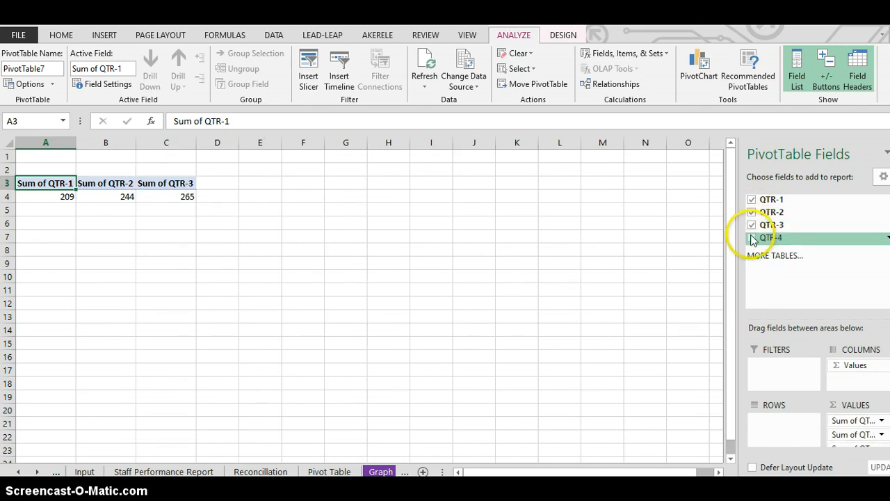
{"action": "left_click", "coordinate": [751, 237]}
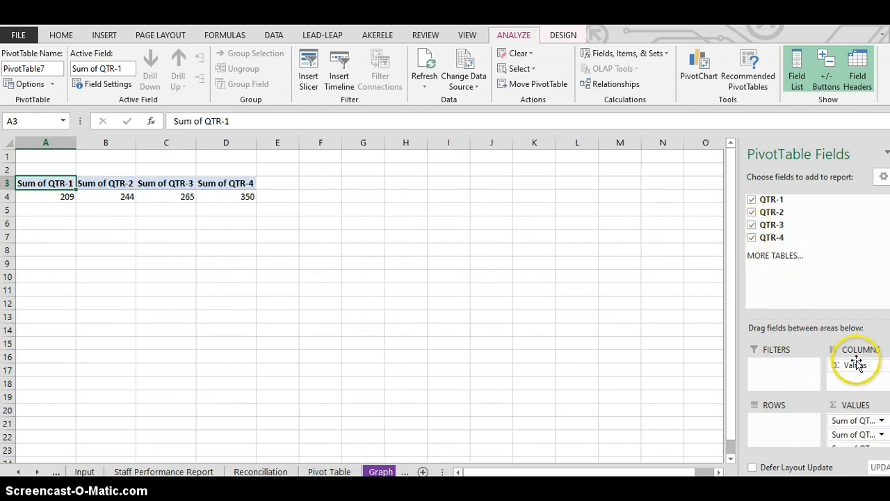
{"action": "left_click_drag", "start_coordinate": [855, 365], "coordinate": [780, 434]}
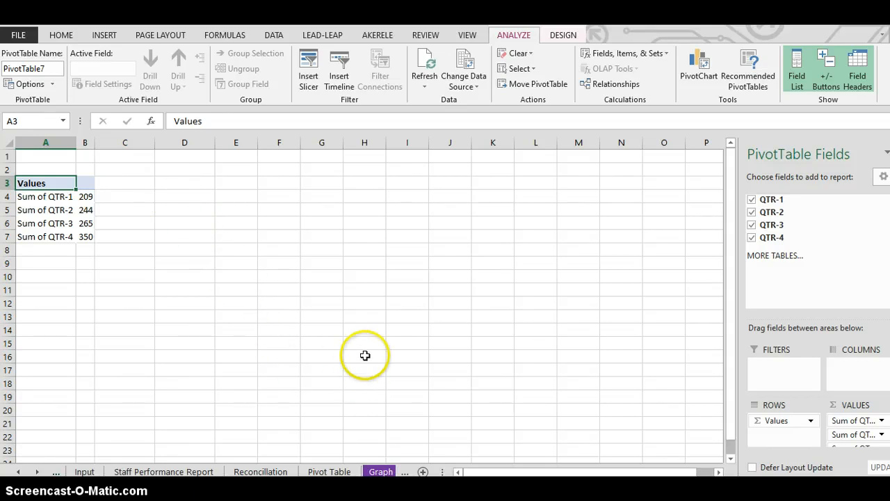
- Return to Sheet1 and insert Column sparklines beside each table row through Quick Analysis Sparklines
{"action": "left_click", "coordinate": [381, 472]}
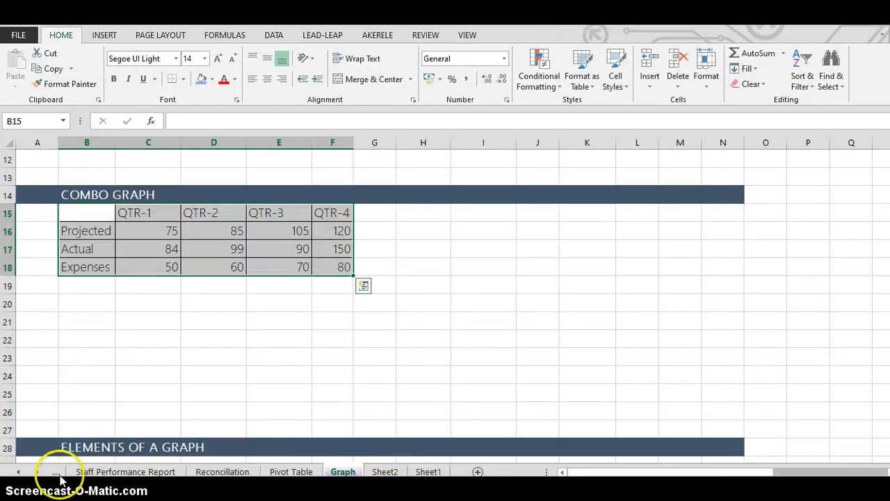
{"action": "left_click", "coordinate": [429, 472]}
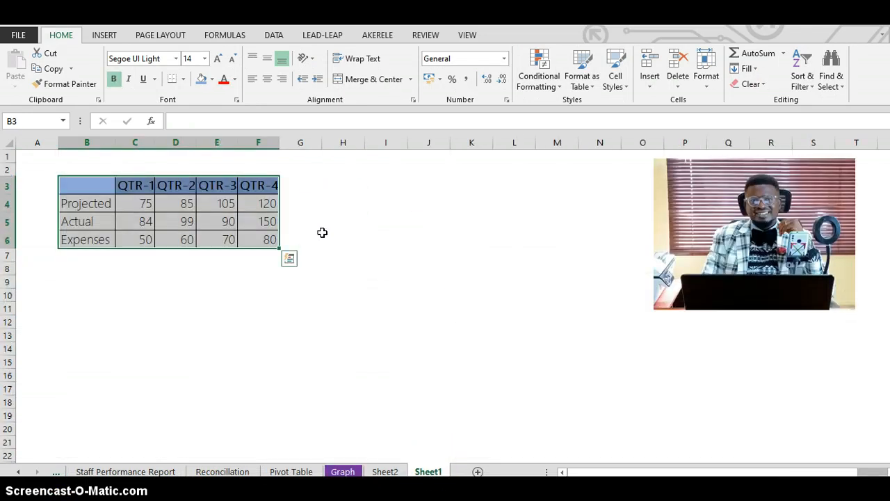
{"action": "left_click", "coordinate": [289, 260]}
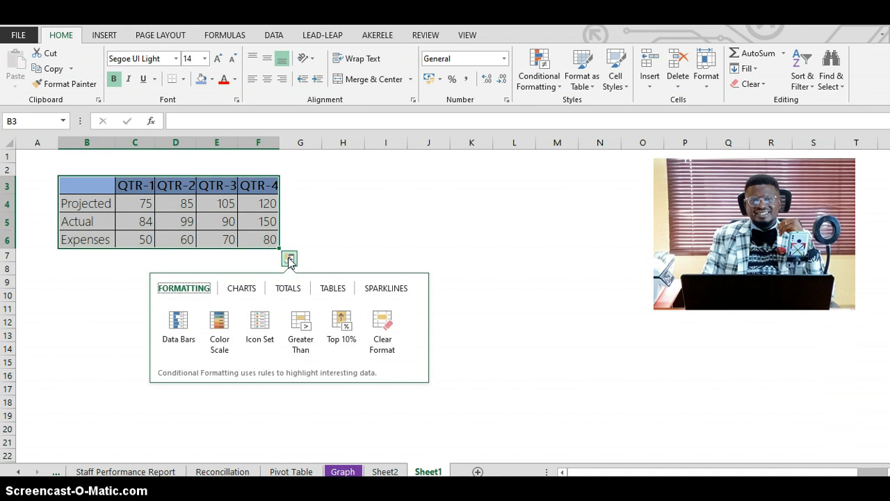
{"action": "left_click", "coordinate": [388, 289]}
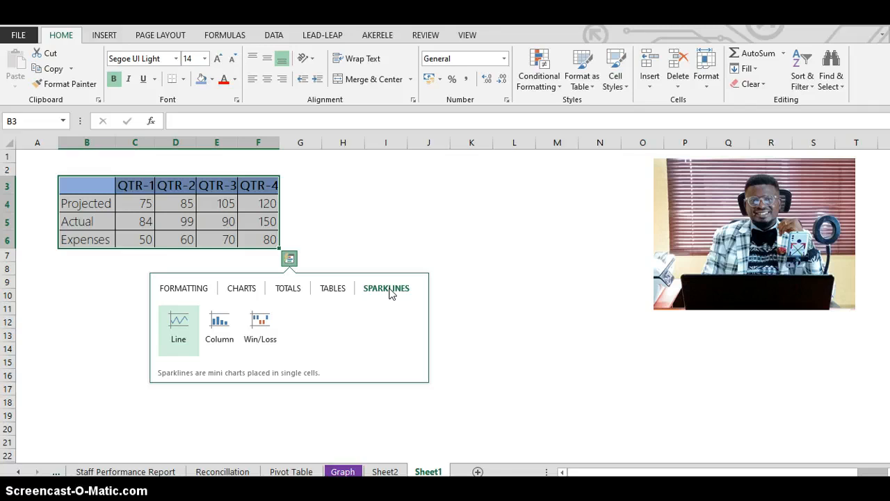
{"action": "left_click", "coordinate": [223, 331]}
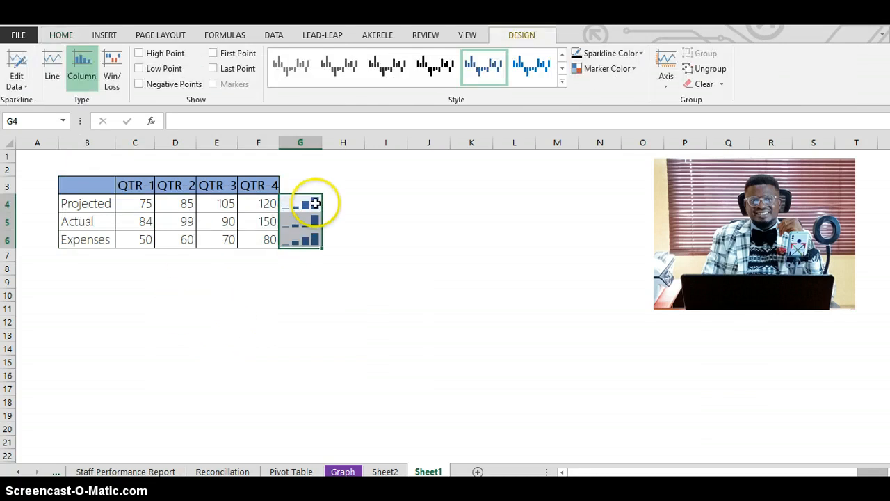